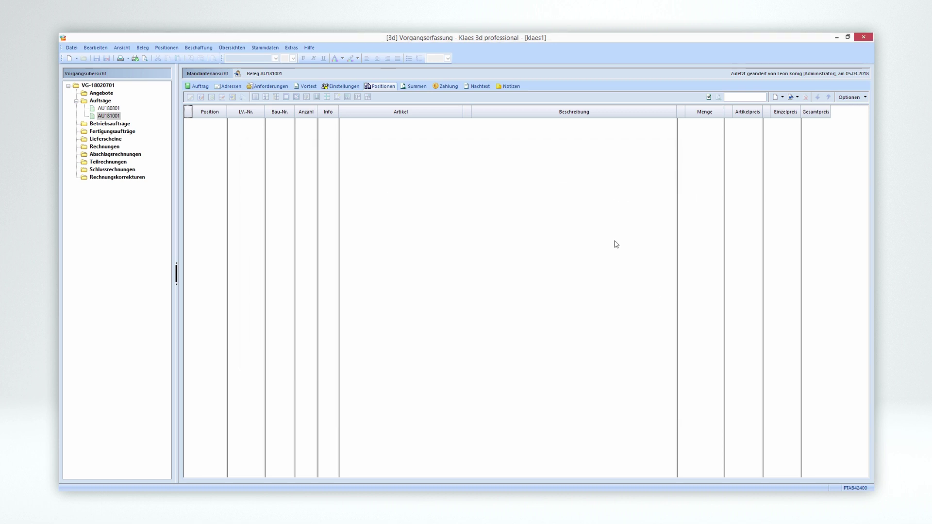
Step: Append a new construction position to the order using the Alu Fassade 3 Fläche template
right_click(615, 243)
mouse_move(649, 270)
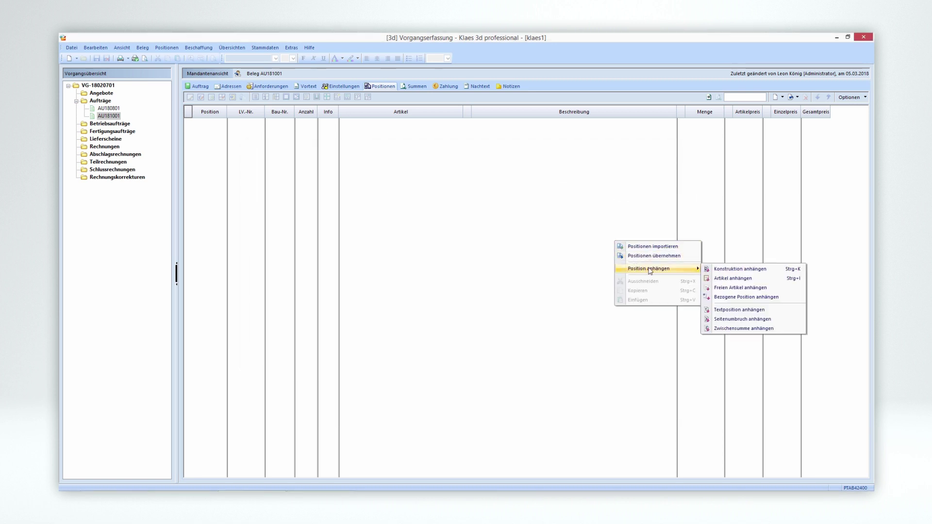
left_click(709, 270)
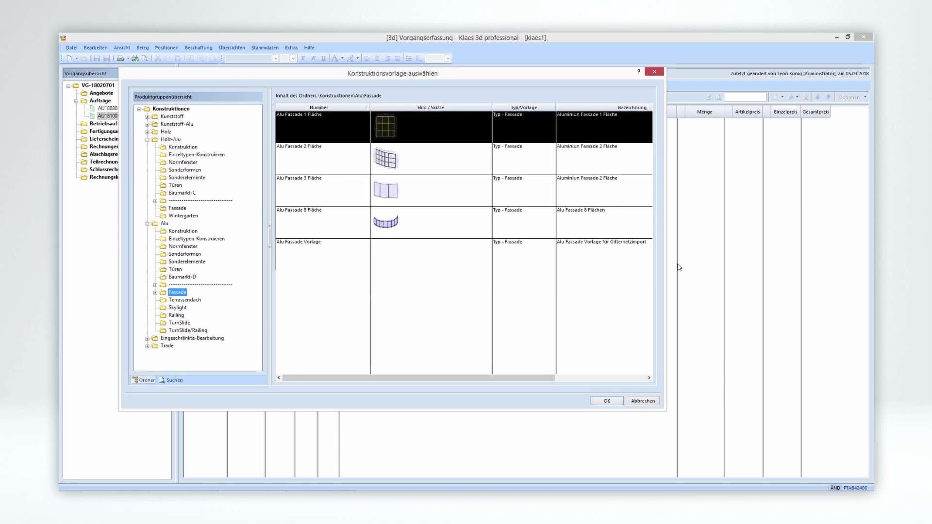
double_click(454, 197)
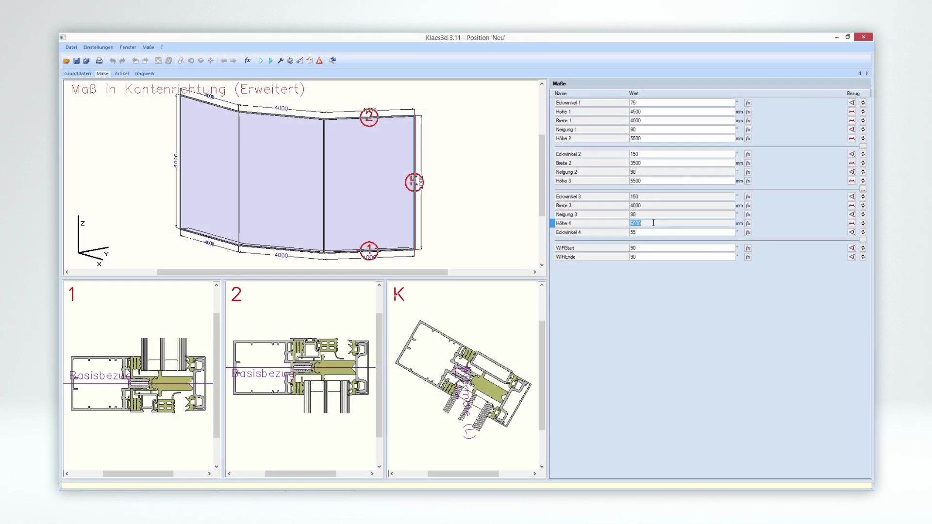
Step: Set Höhe 4 to 4500 mm and recalculate the facade shape
left_click(653, 223)
type("450")
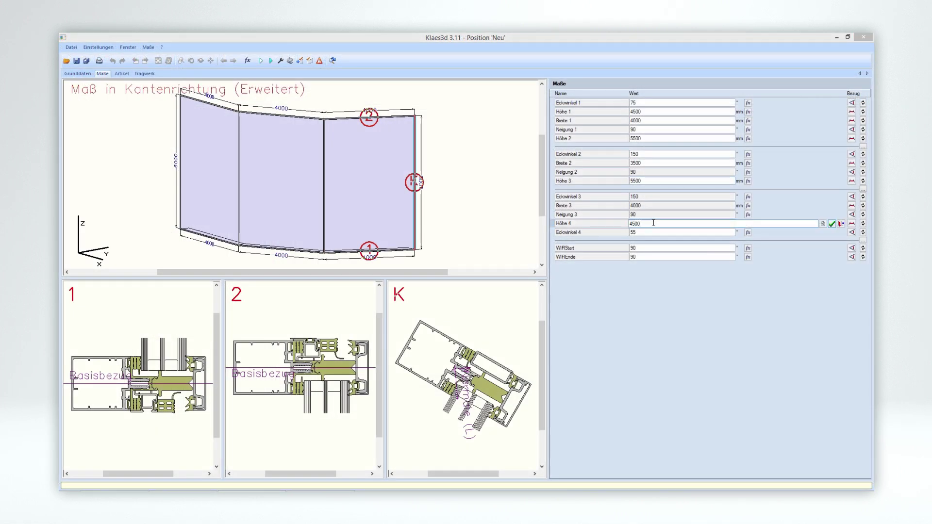
left_click(261, 61)
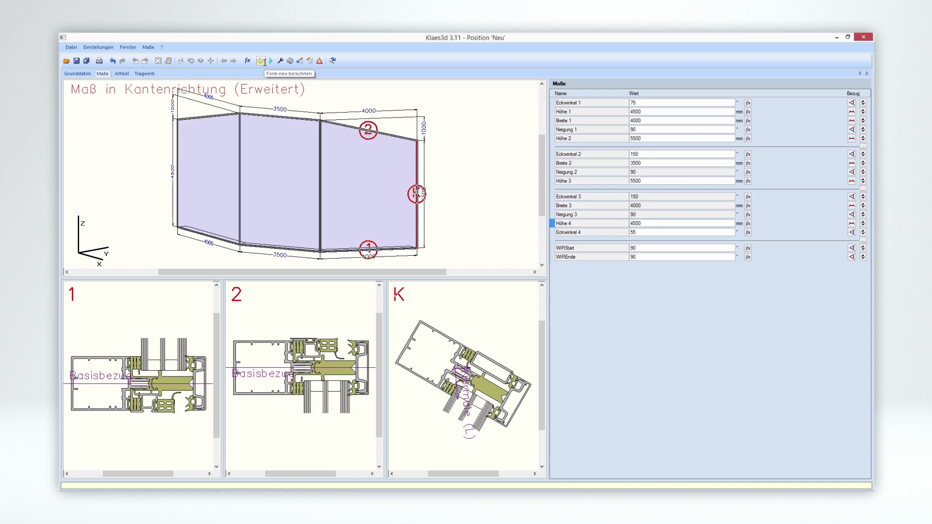
Step: On the Tragwerk tab, divide the left facade face with a 3x3 Gitternetz
left_click(144, 74)
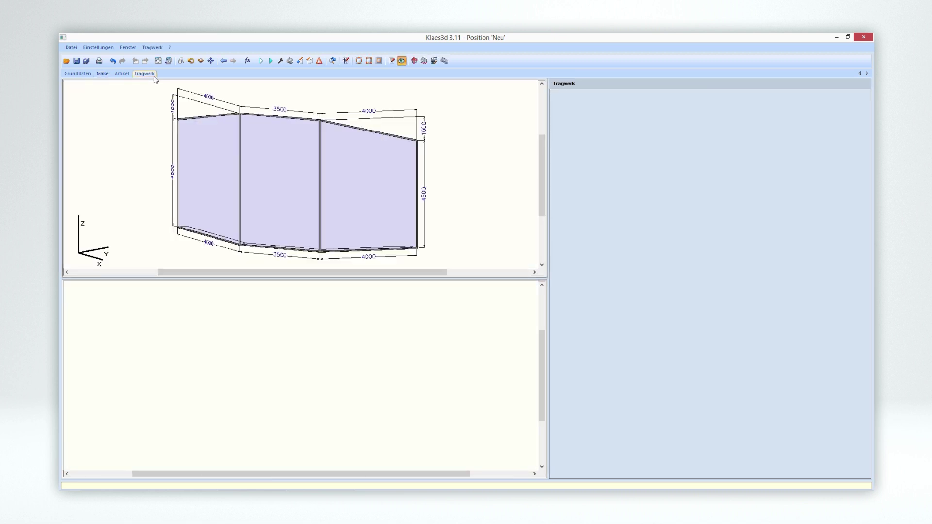
left_click(345, 61)
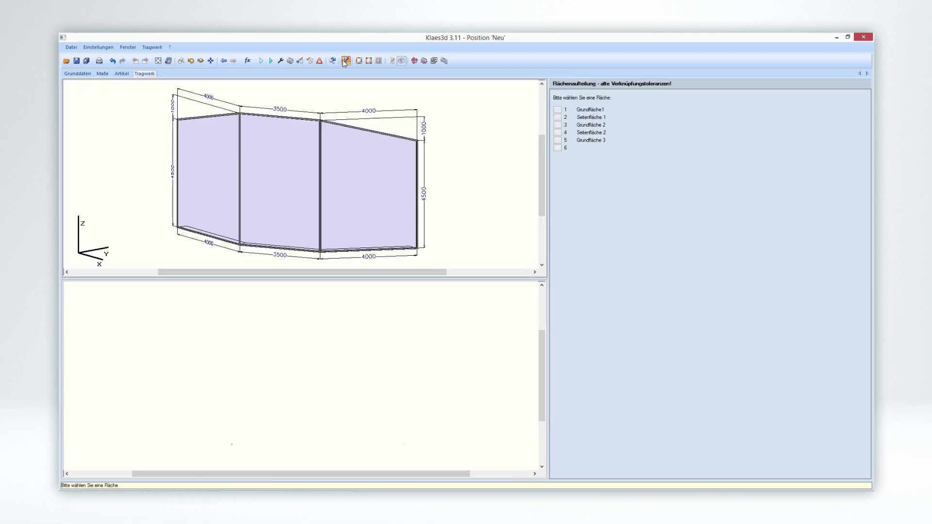
left_click(222, 162)
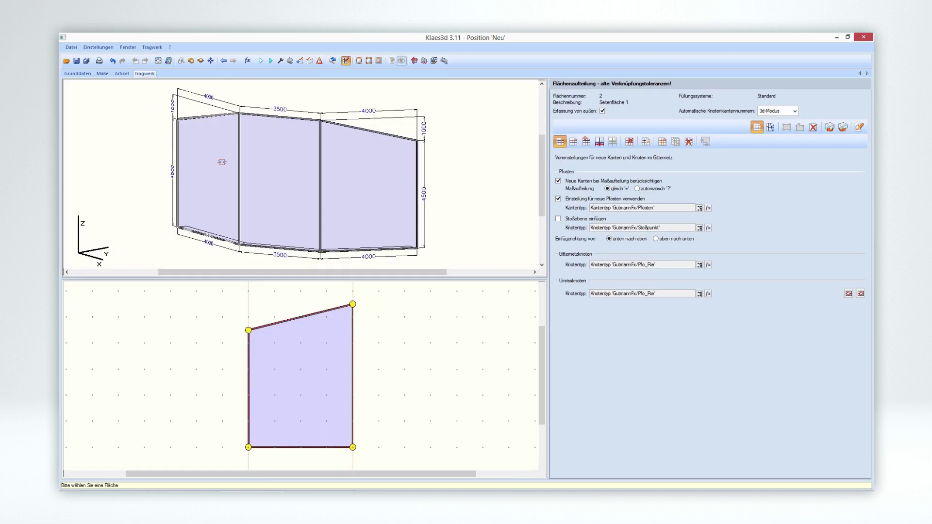
left_click(662, 141)
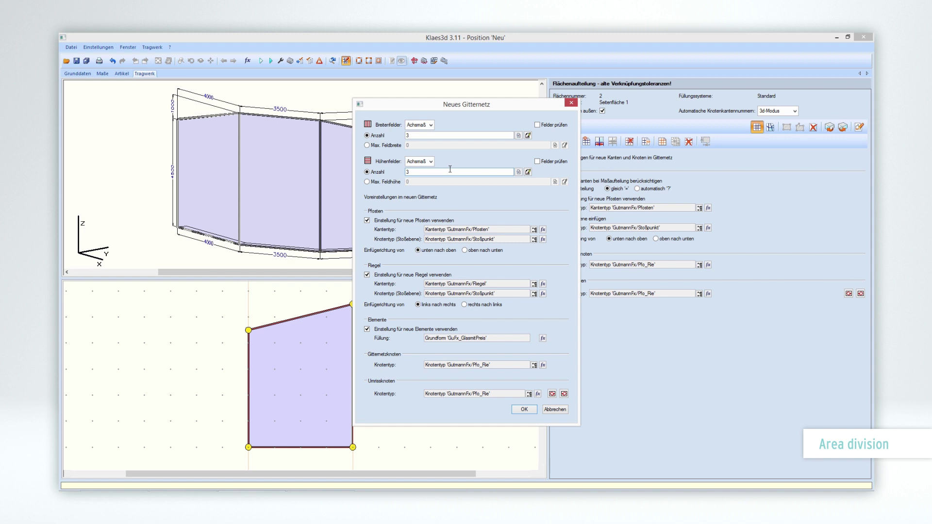
left_click(524, 409)
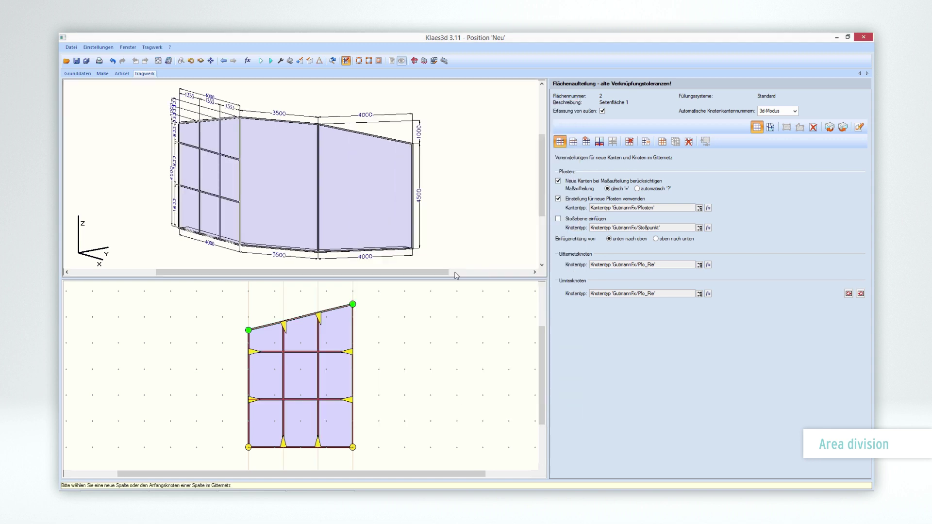
Step: Split the middle face into three equal columns with two posts and two Riegel rows
left_click(302, 206)
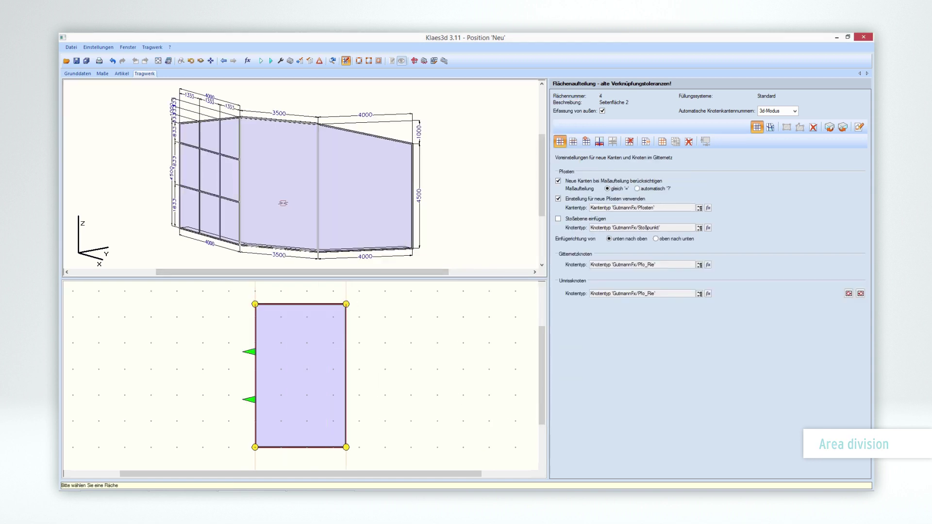
left_click(309, 337)
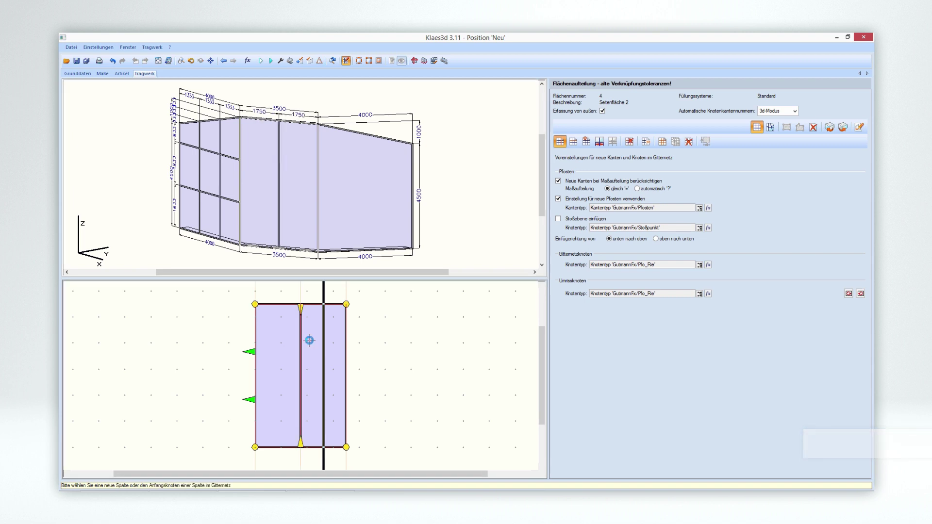
left_click(309, 339)
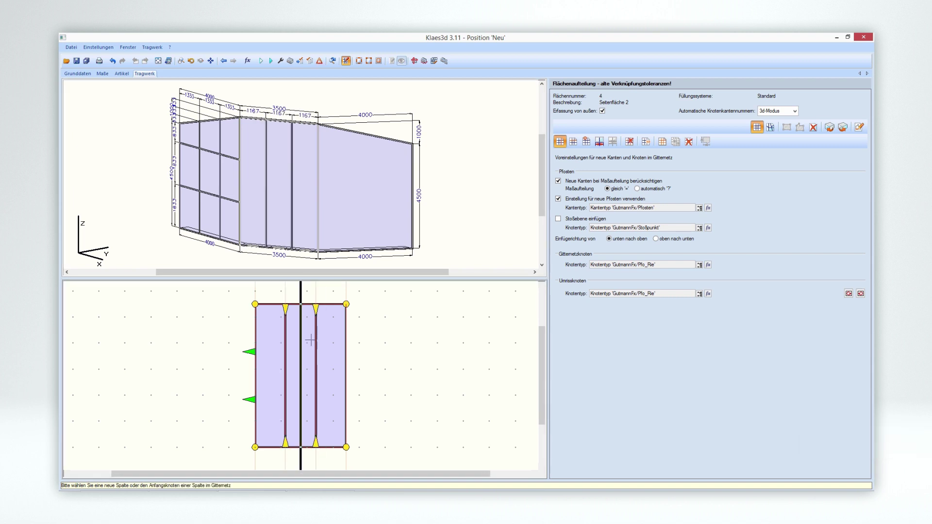
left_click(572, 142)
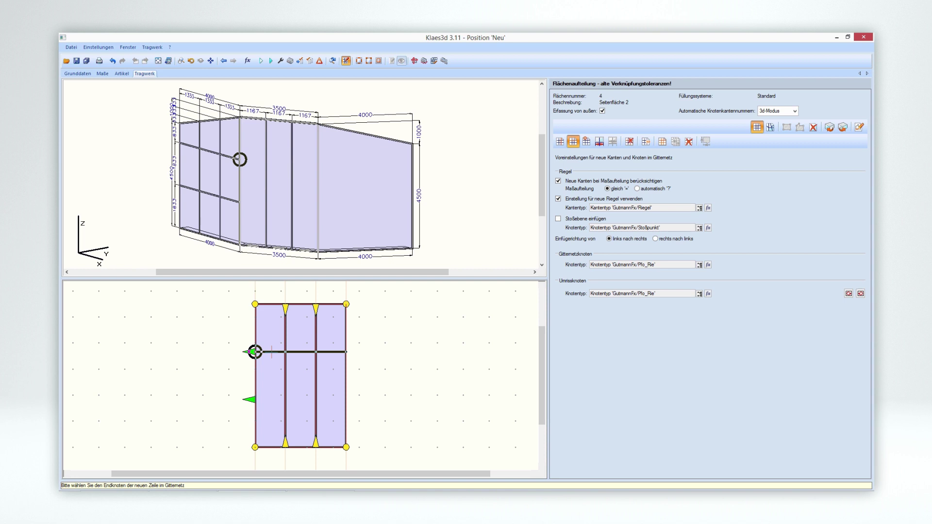
left_click(254, 351)
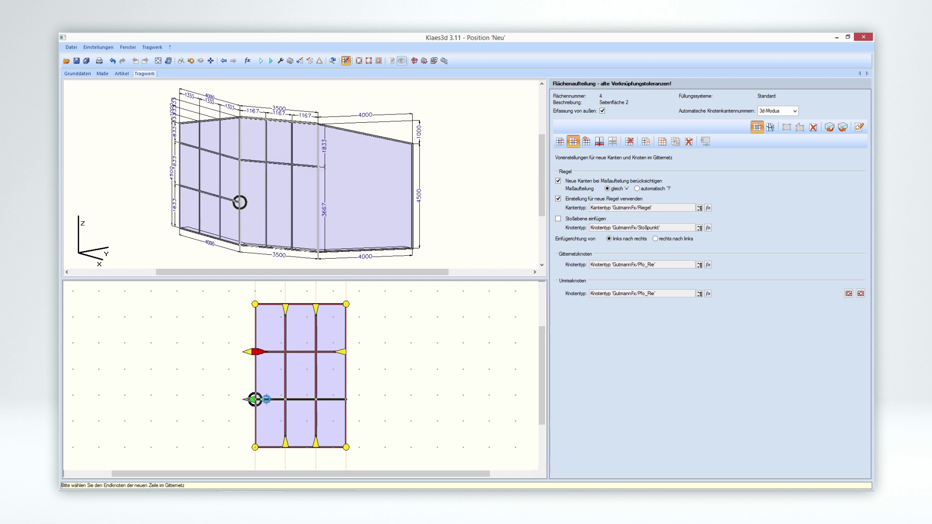
left_click(254, 399)
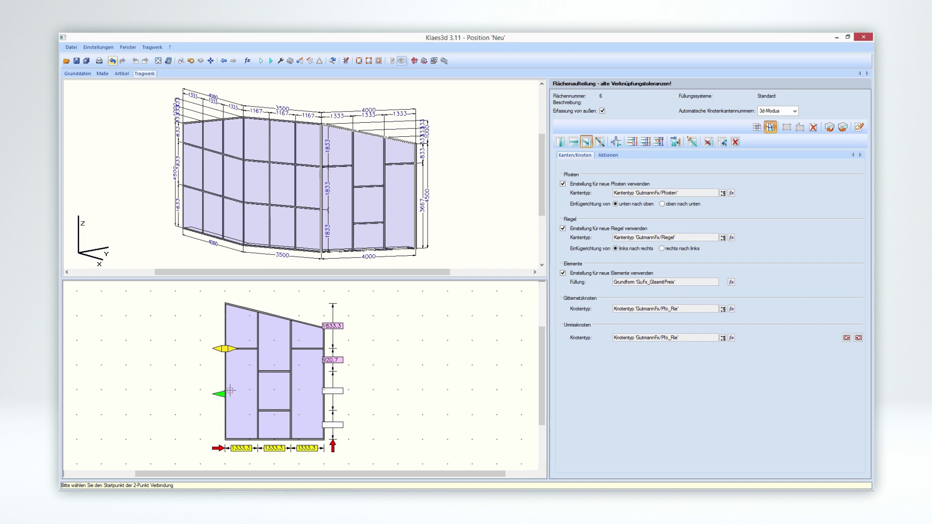
Step: Add two 2-point diagonal Riegel between the edge and inner nodes, then show the 3D-Ansicht
left_click(225, 393)
left_click(258, 410)
left_click(323, 394)
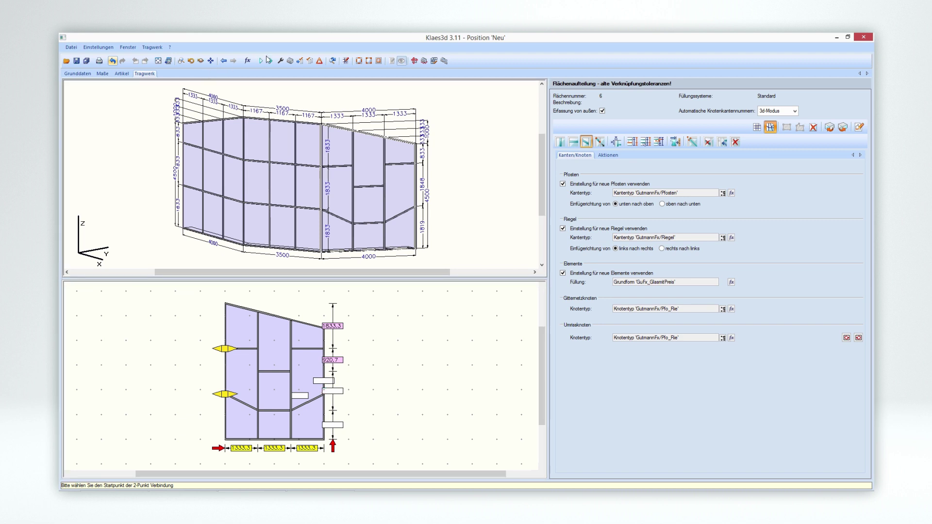
left_click(291, 62)
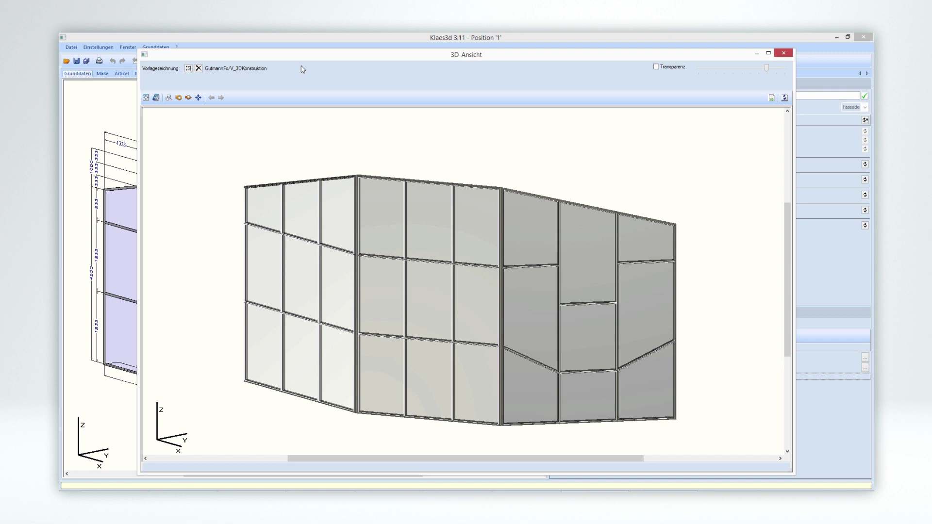
Step: Make the glass transparent and untick the Glas layer in the 3D view
left_click(655, 67)
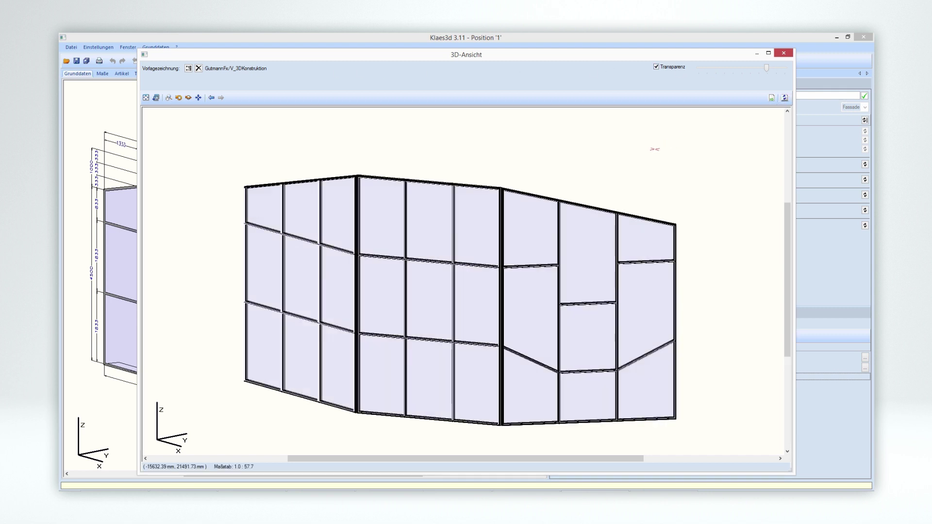
right_click(655, 149)
mouse_move(696, 208)
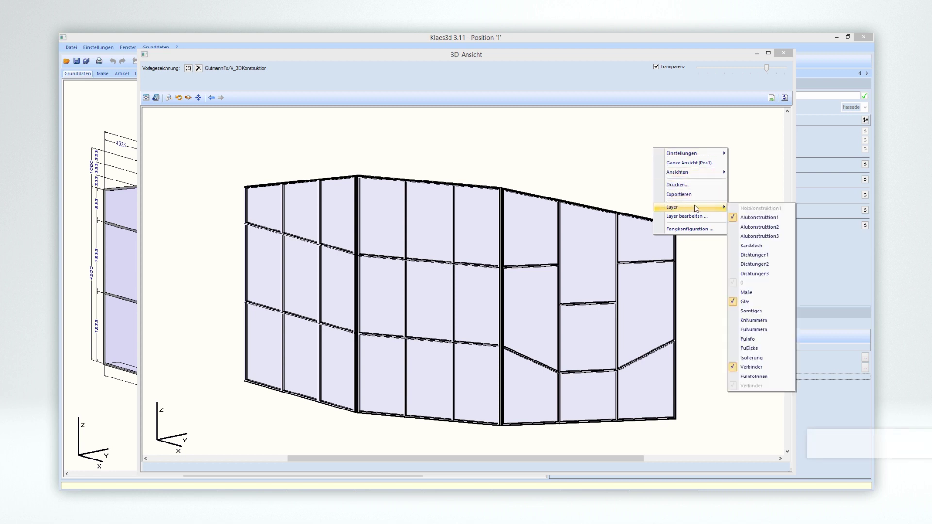
left_click(745, 301)
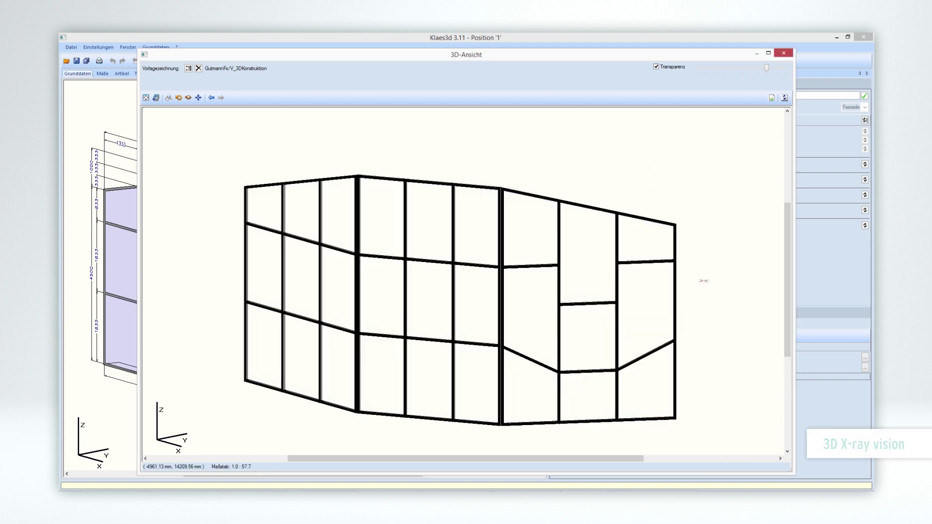
Step: Zoom in and orbit around the mullion junction to inspect the frame
left_click(188, 98)
scroll(502, 362, "up", 3)
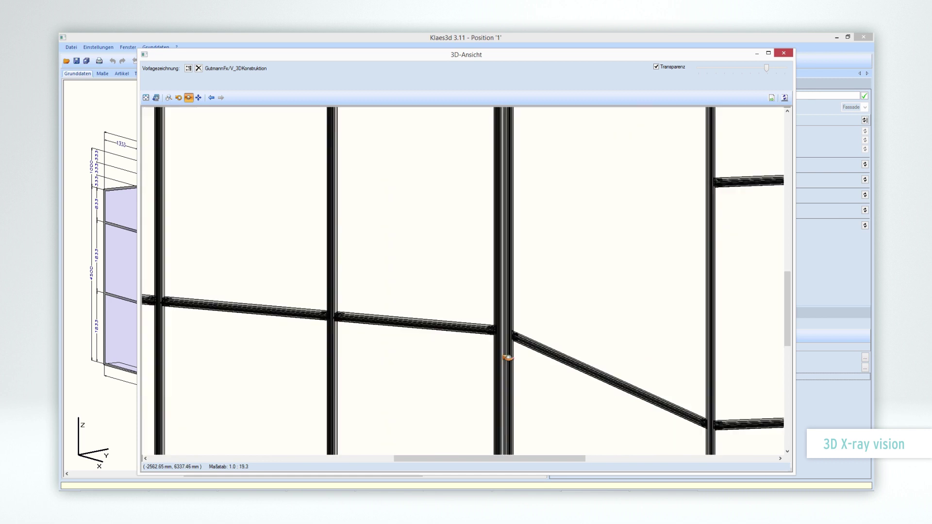
scroll(507, 357, "up", 6)
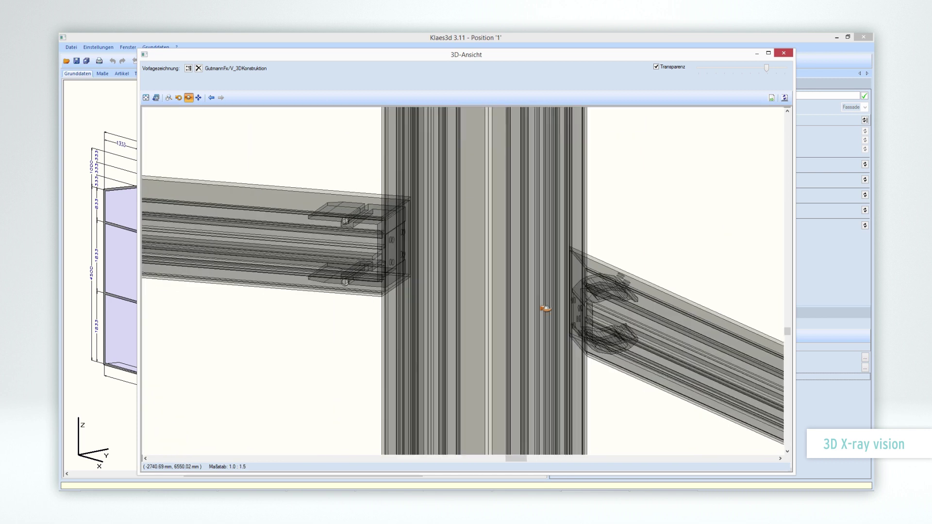
left_click_drag(549, 309, 582, 373)
scroll(685, 421, "up", 2)
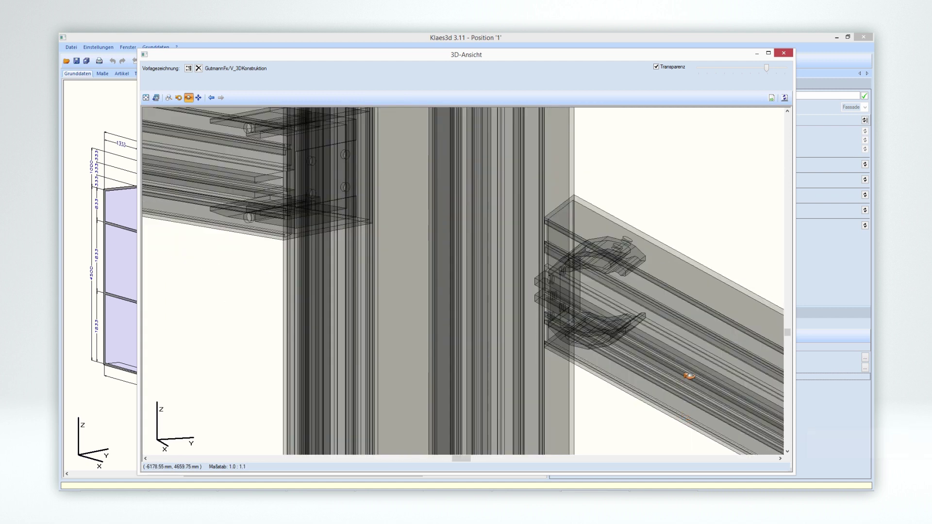
scroll(715, 316, "up", 2)
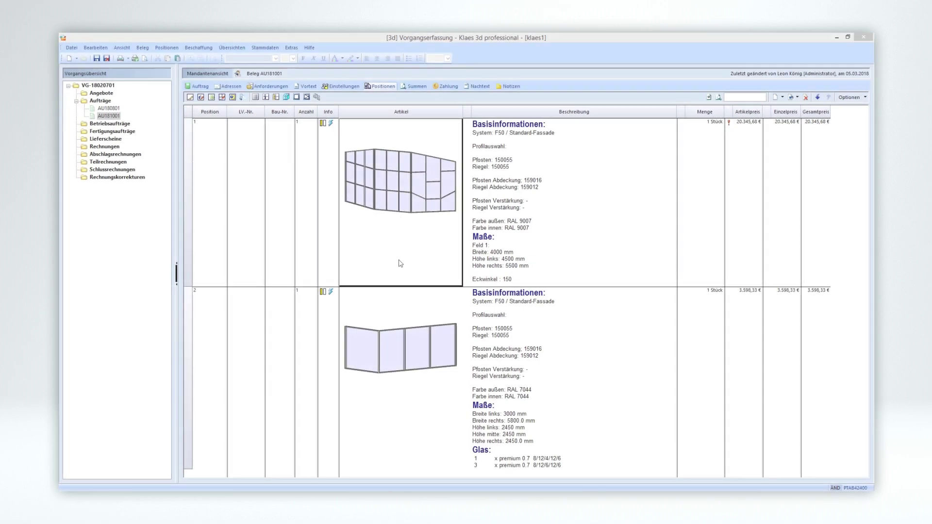
Step: Show position 2 in Fotoansicht over the house-and-pool photo and shift it left with Ansicht X
double_click(400, 349)
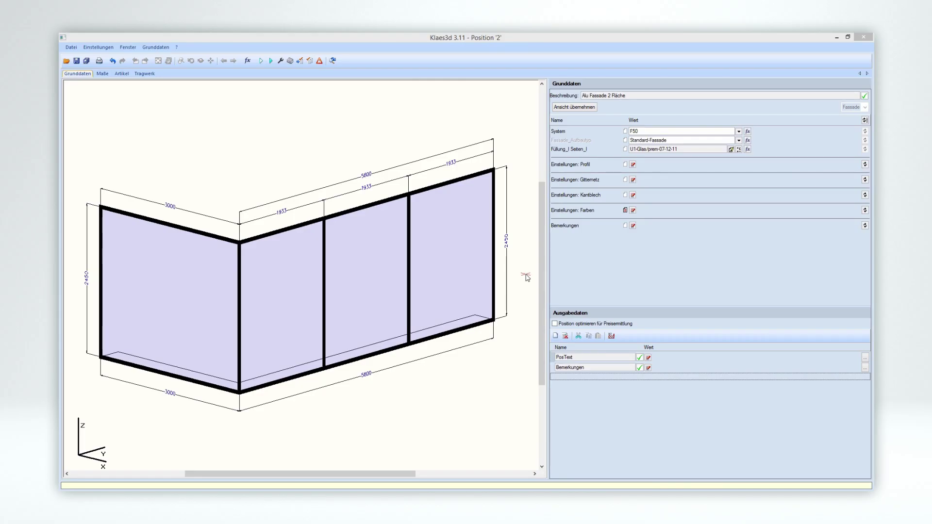
left_click(289, 61)
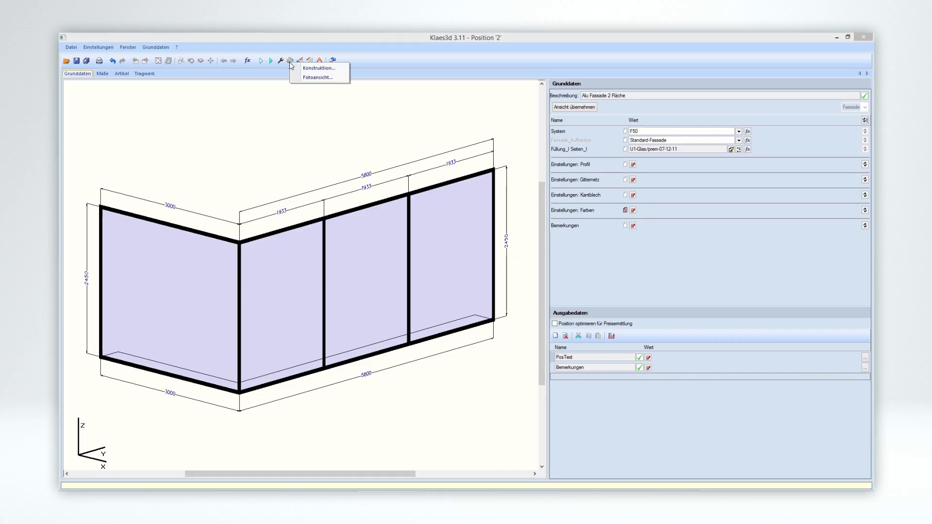
left_click(318, 78)
double_click(484, 216)
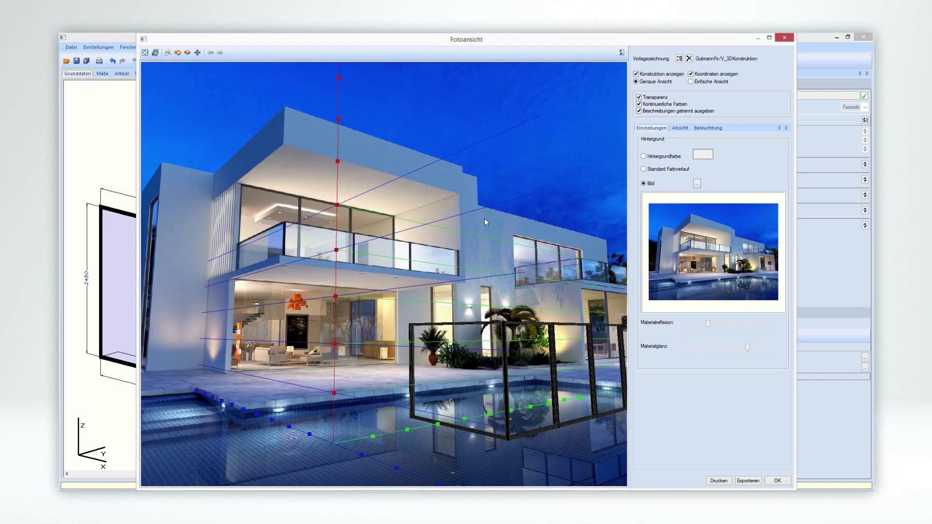
left_click(679, 128)
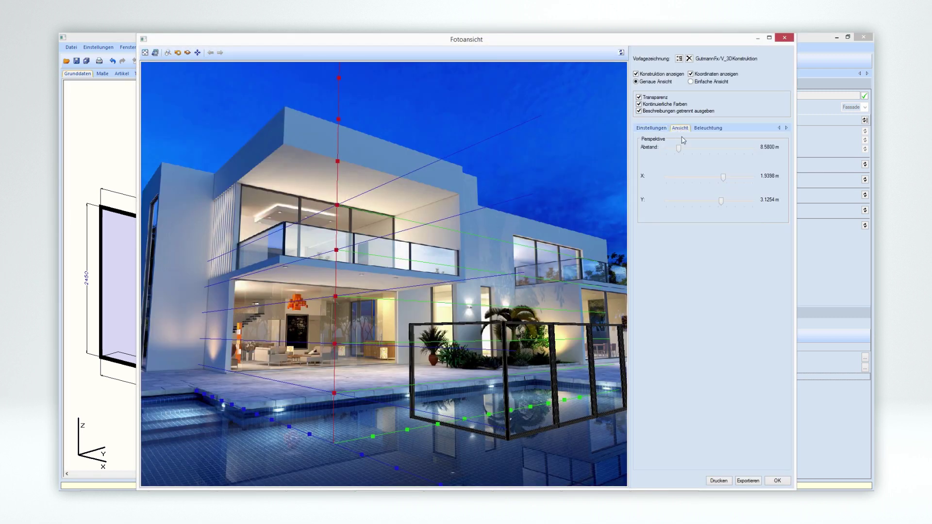
left_click_drag(721, 176, 710, 203)
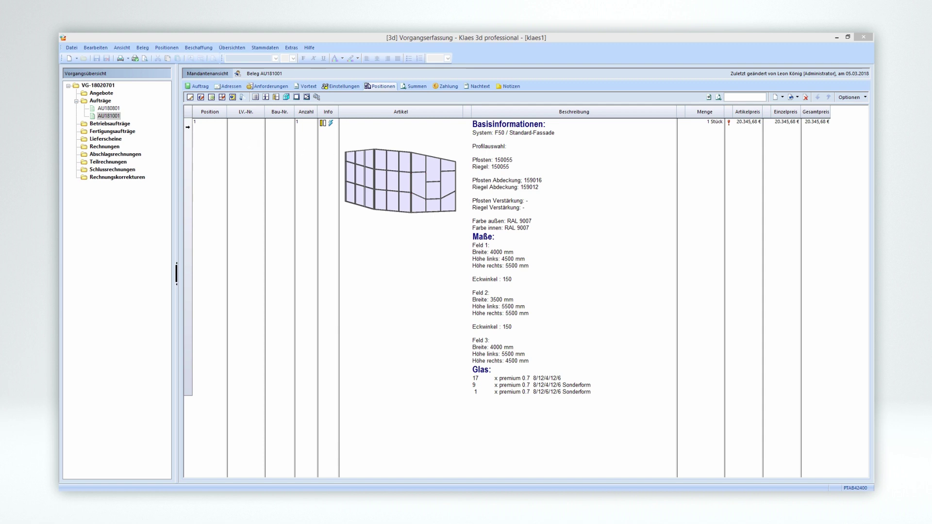
Step: Print the order's Mengenlisten 3D-Objekte from the order tree's context menu
right_click(117, 117)
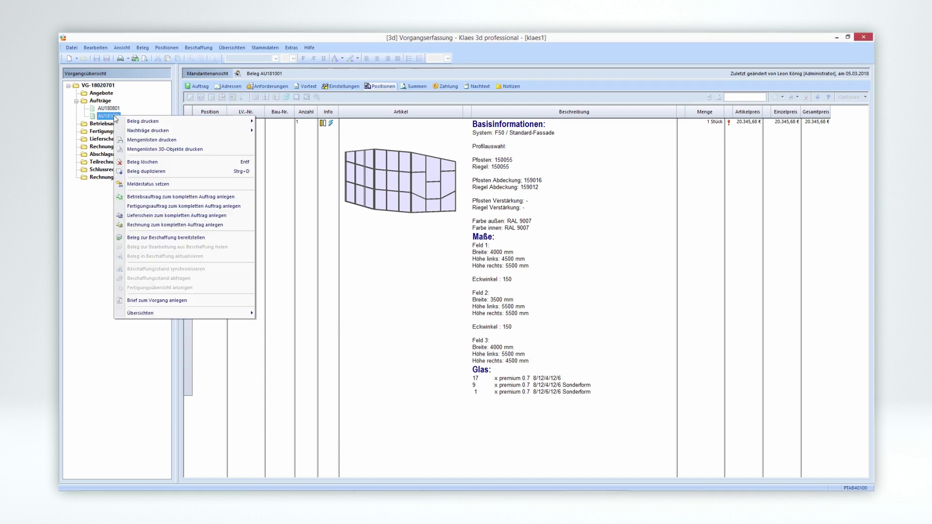
left_click(143, 152)
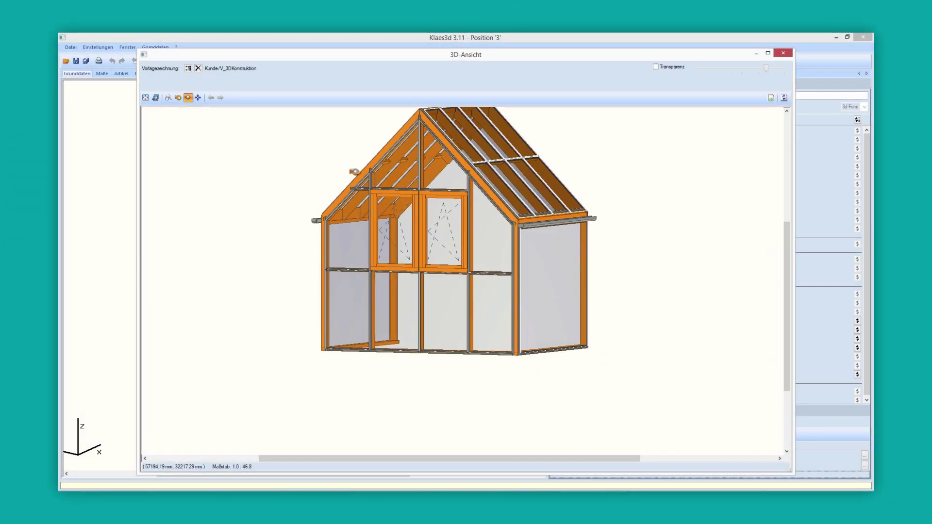
Step: Orbit and zoom the gabled glass house, glass wall and pergola models in 3D
left_click_drag(354, 171, 502, 208)
scroll(507, 219, "up", 10)
left_click_drag(461, 266, 451, 291)
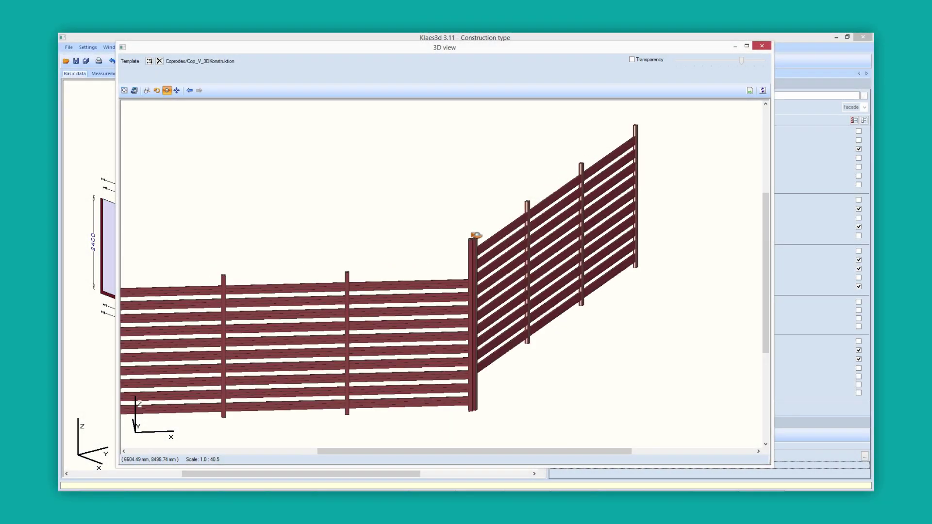
scroll(476, 235, "up", 10)
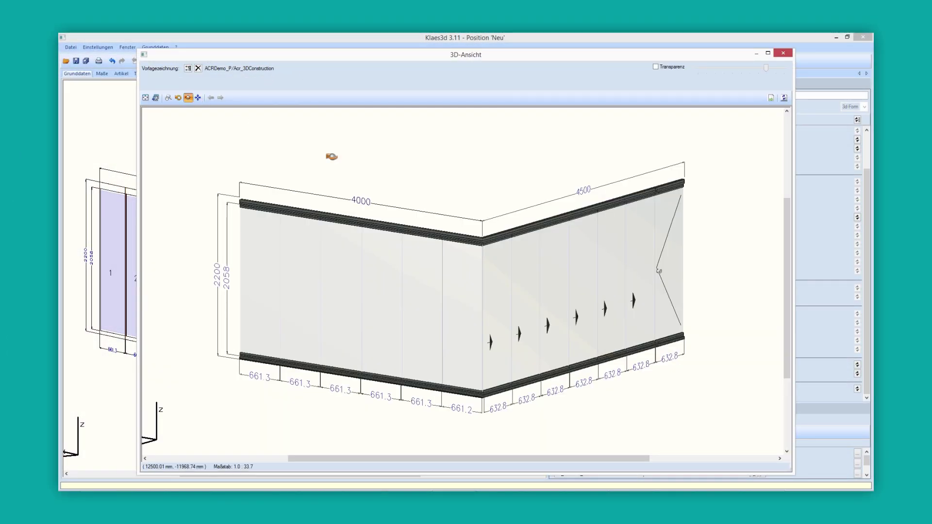
left_click_drag(605, 280, 680, 282)
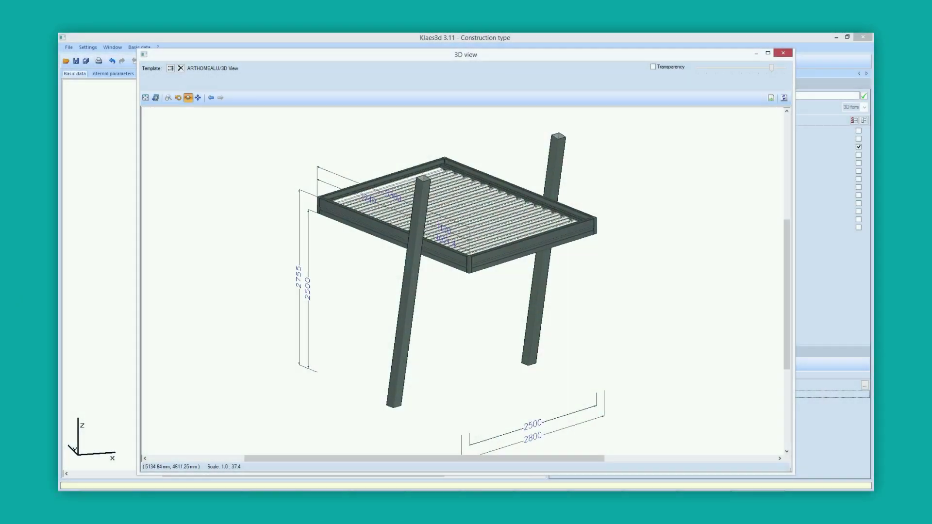
left_click_drag(658, 236, 723, 236)
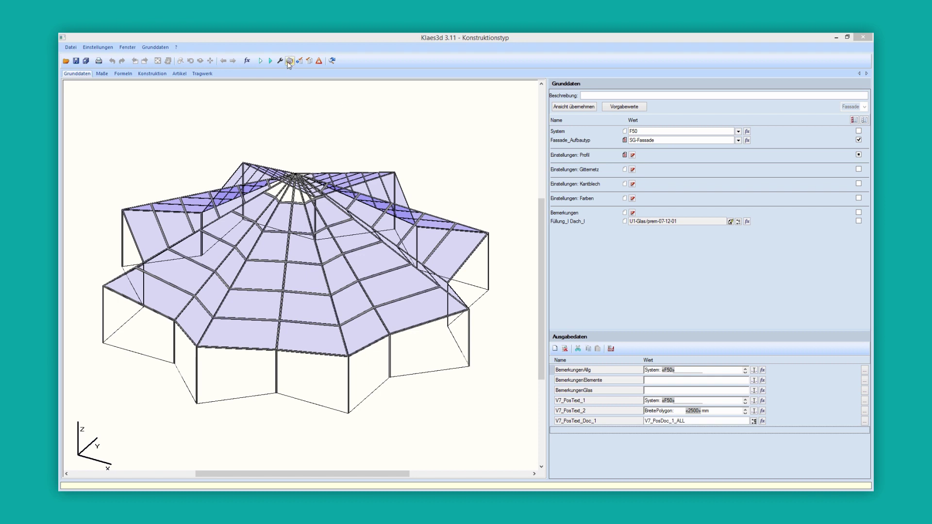
Step: Open the star glass roof in its own 3D view via Konstruktion...
left_click(289, 61)
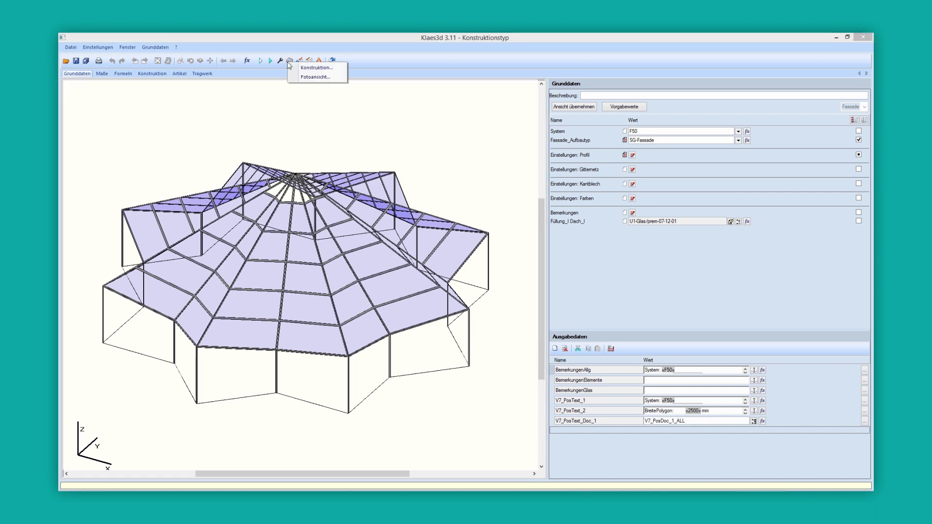
left_click(315, 67)
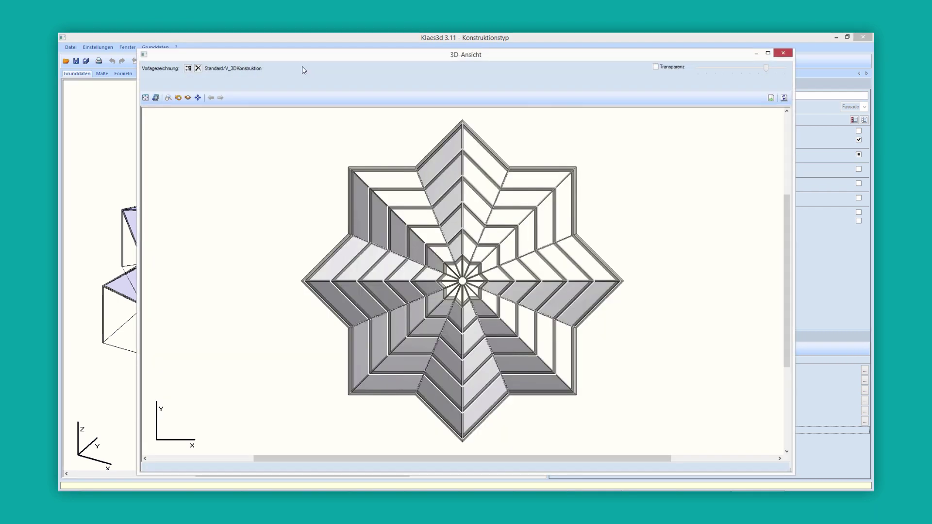